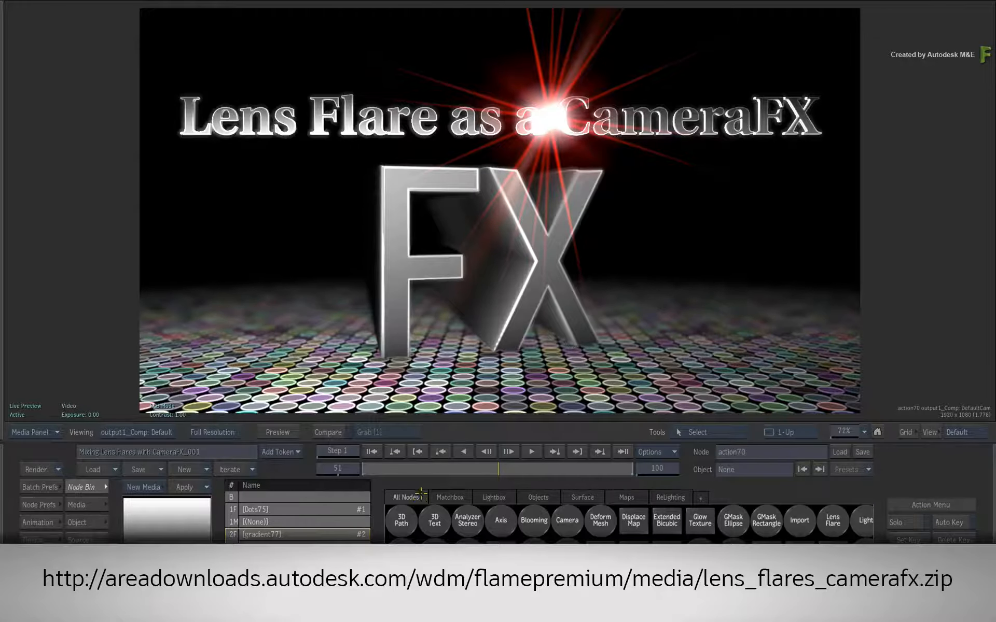
# Step: Return to the Batch schematic and check the batch setup available for loading in the Lens_Flares_CameraFX directory, then leave without loading it
pyautogui.press('Escape')
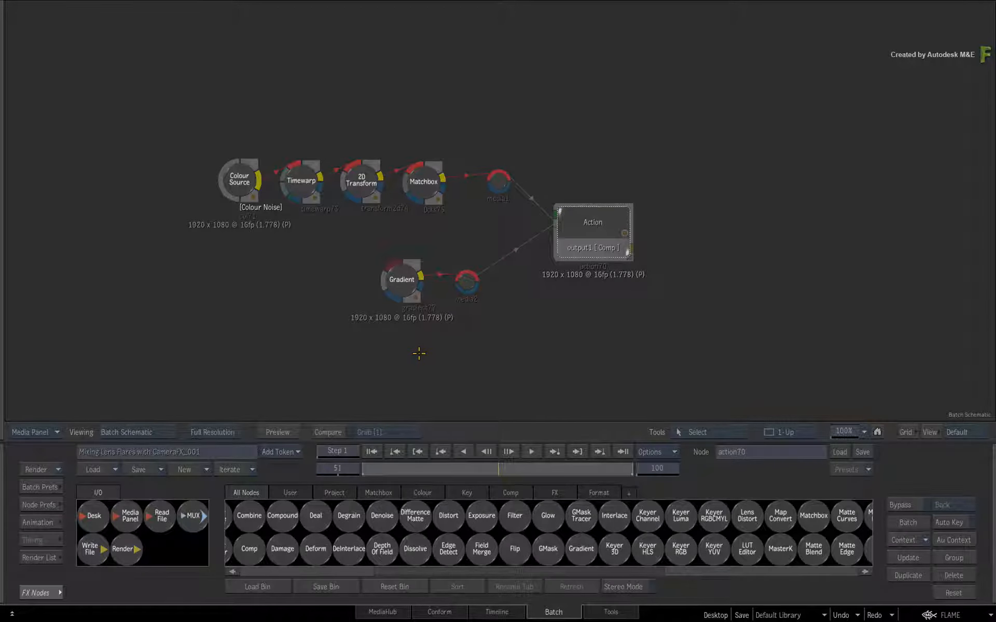
pyautogui.click(109, 469)
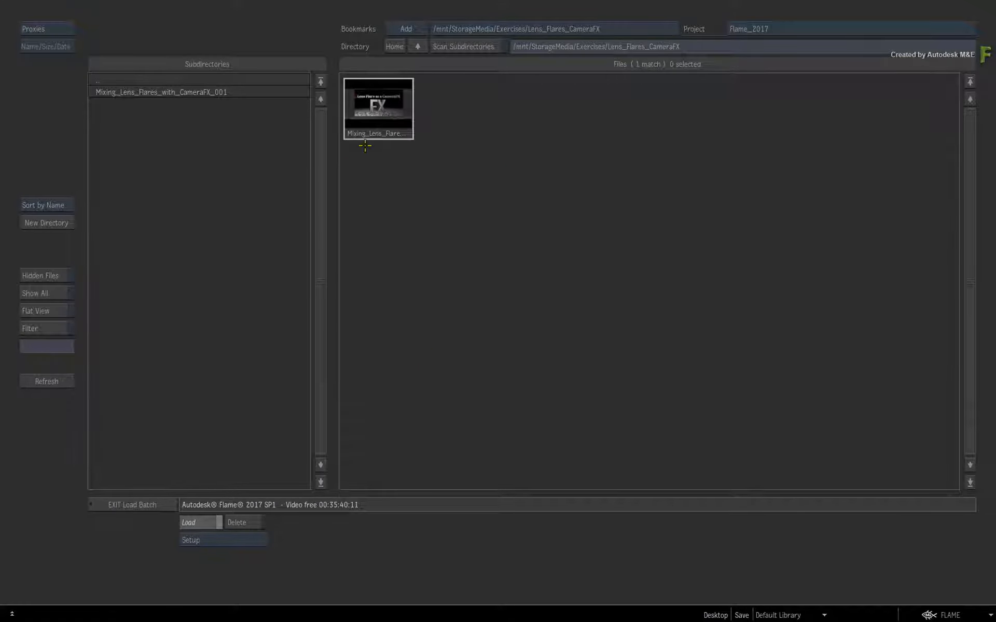
pyautogui.click(132, 504)
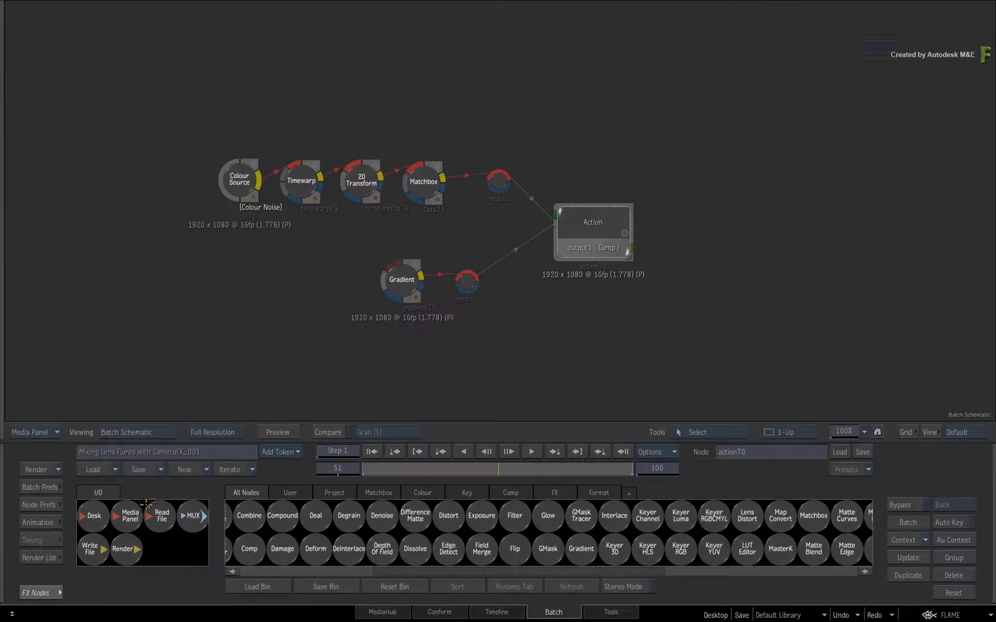
# Step: Open the Action node for editing and switch the viewport to the 2-Up layout
pyautogui.doubleClick(602, 222)
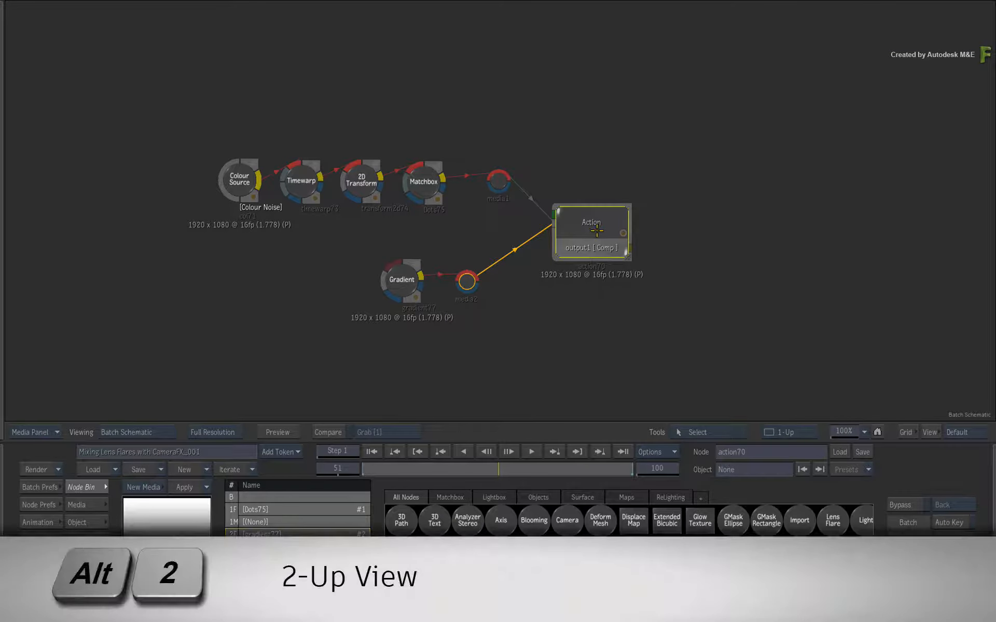
pyautogui.hotkey('alt', '2')
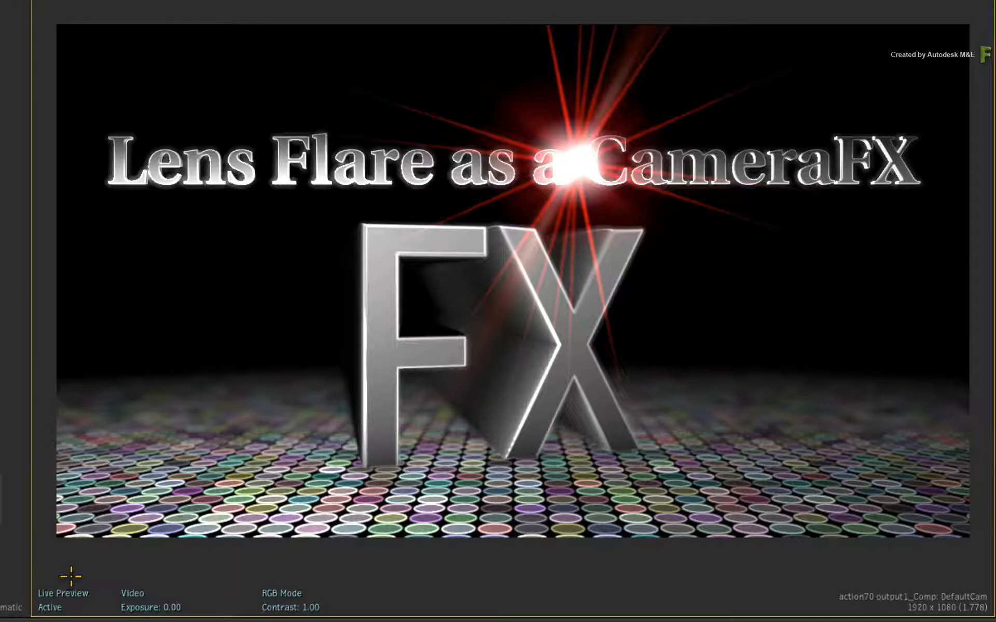
# Step: Compare the 3D view of the composite with its Live Preview, and scrub the timeline to frame 48
pyautogui.click(83, 593)
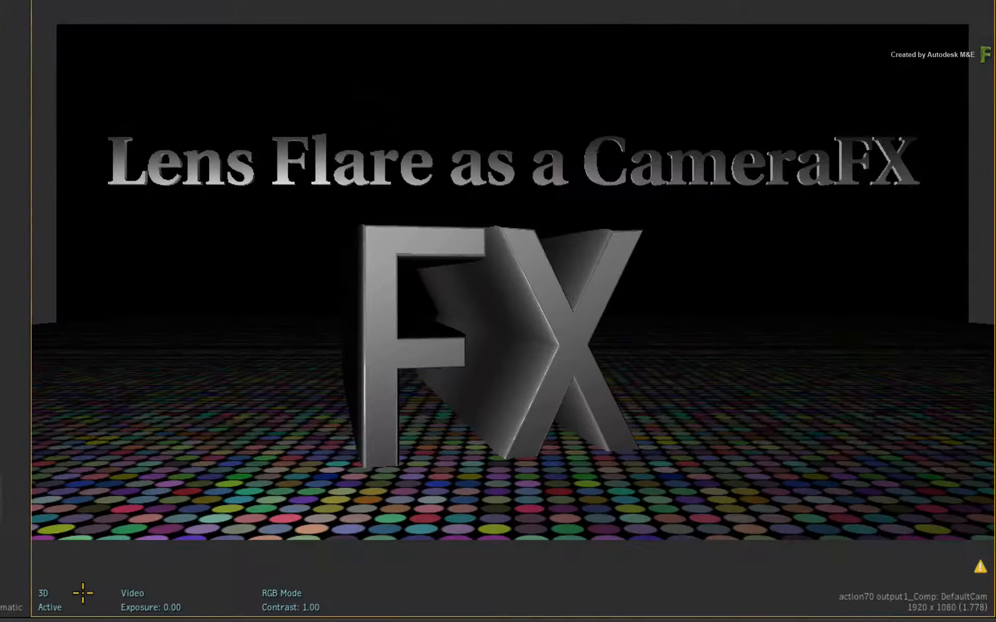
pyautogui.click(47, 595)
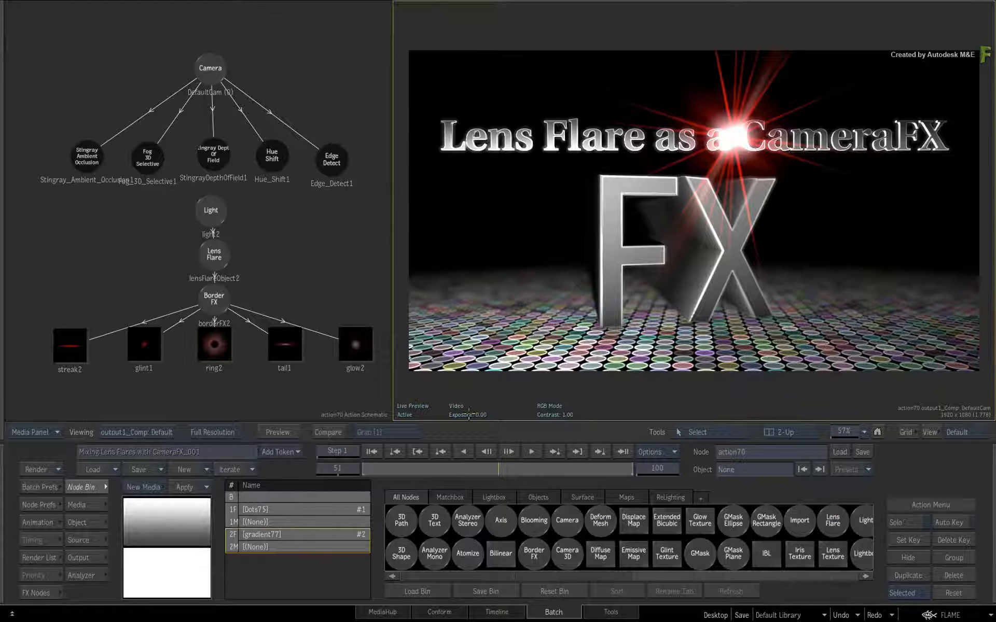
pyautogui.click(459, 451)
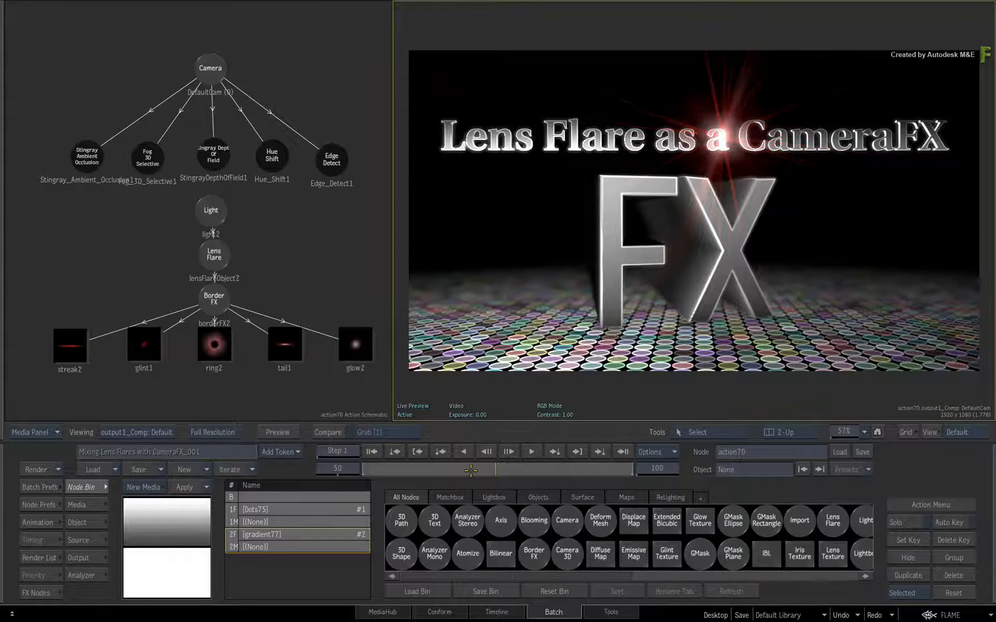
pyautogui.moveTo(459, 452); pyautogui.dragTo(493, 438)
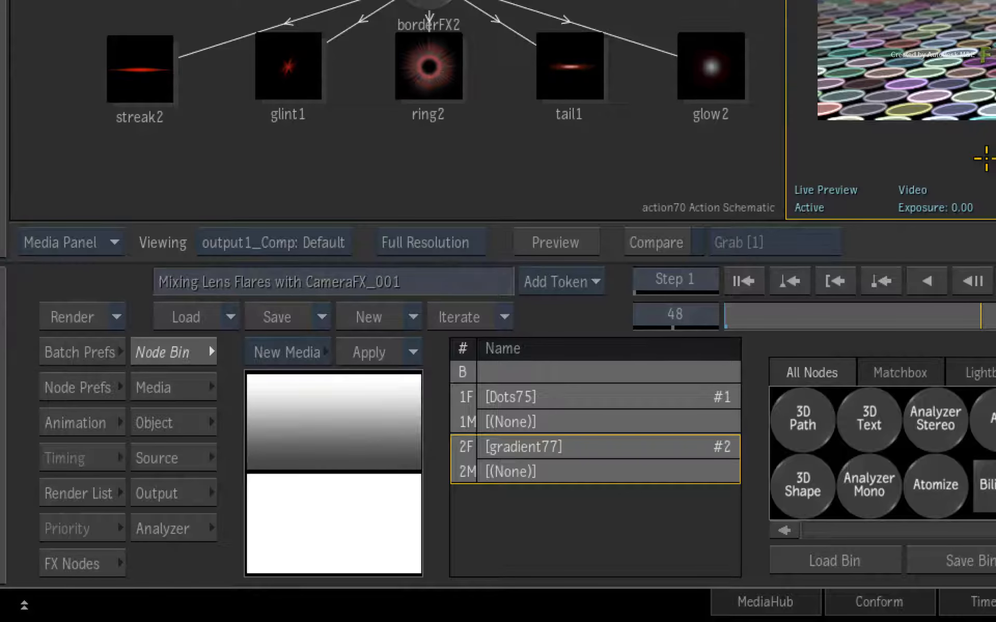
# Step: Disable Action Lens Flare / Rays for the Comp render pass in the Action node's output settings
pyautogui.click(187, 491)
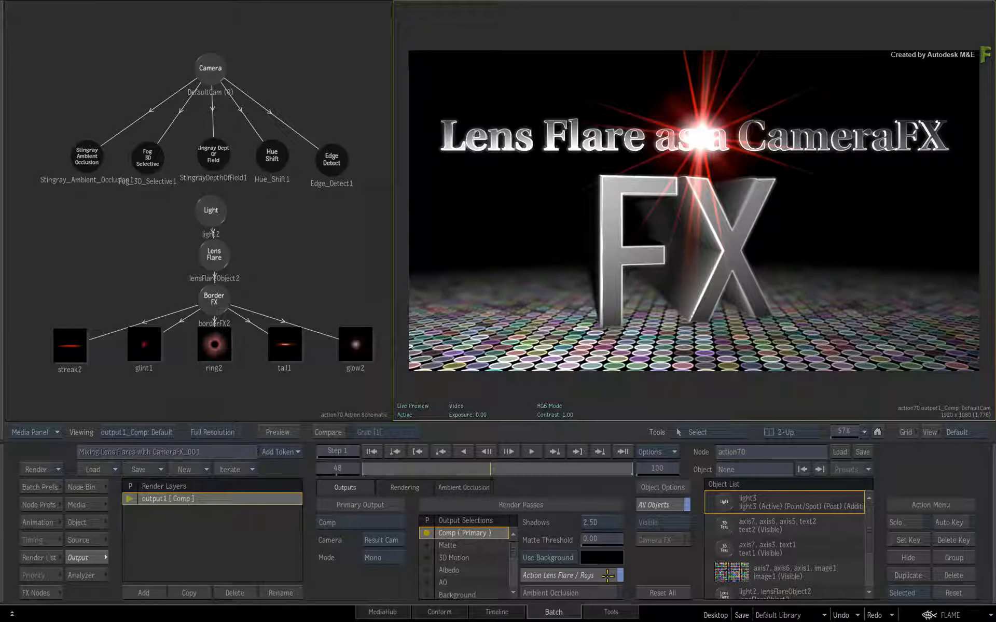
pyautogui.click(608, 574)
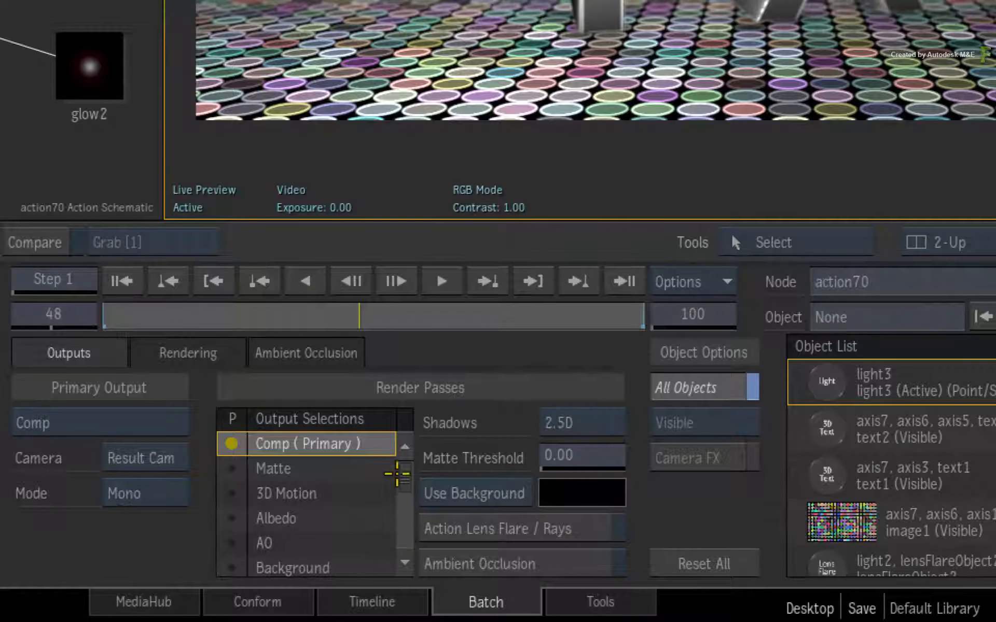
# Step: View the Lens Flare render pass of output1 and enable it as an additional output of the Action node
pyautogui.moveTo(397, 473); pyautogui.dragTo(403, 492)
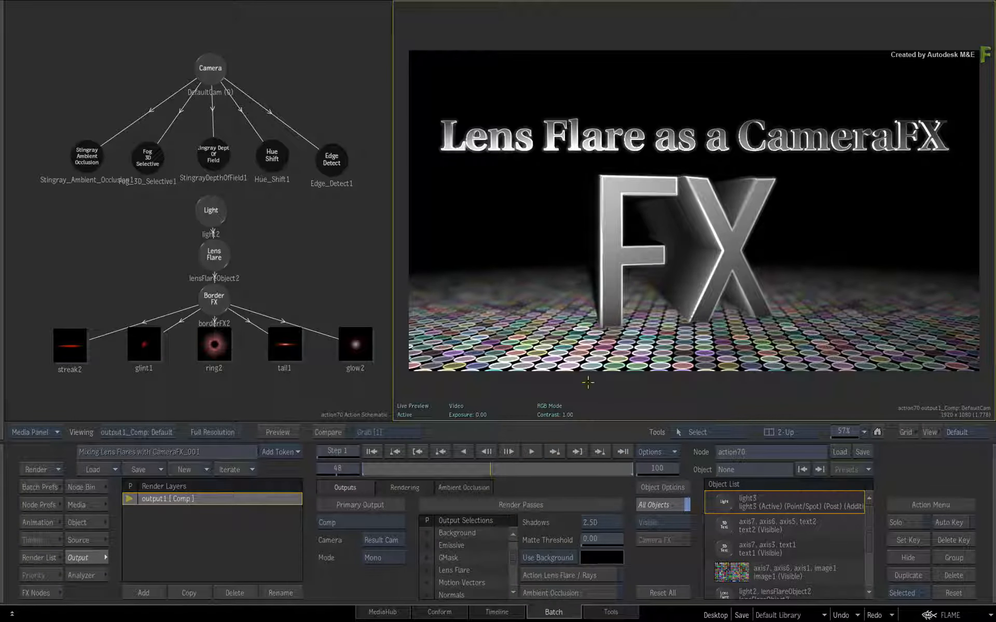
pyautogui.click(483, 570)
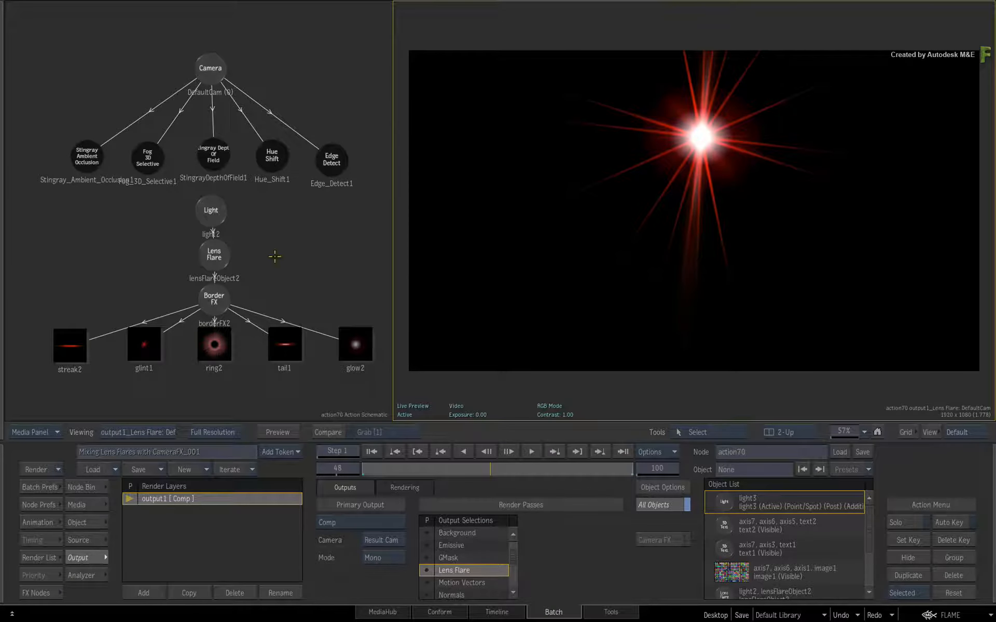
pyautogui.press('Escape')
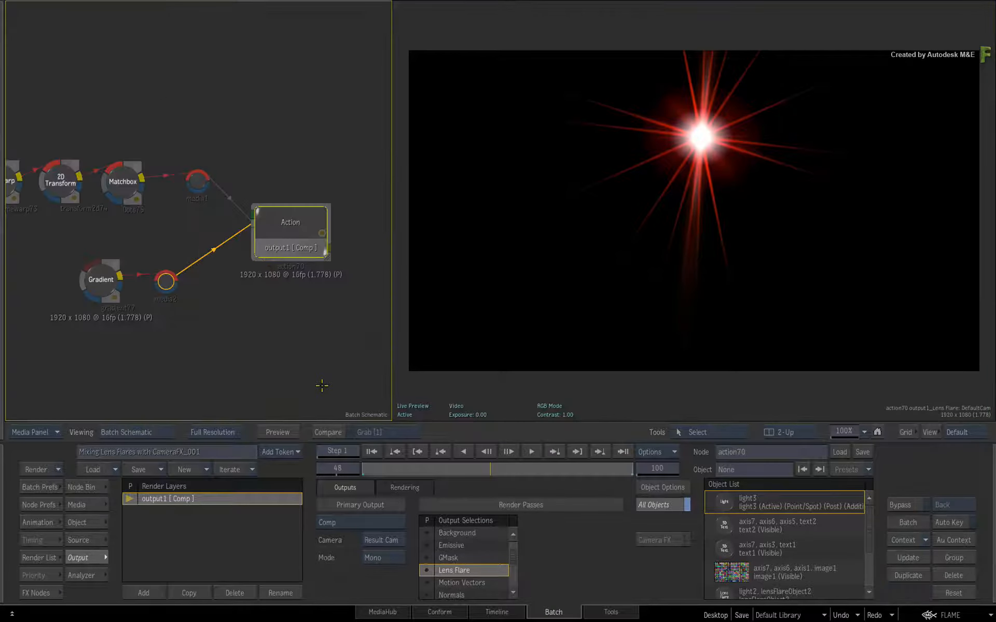
pyautogui.click(426, 571)
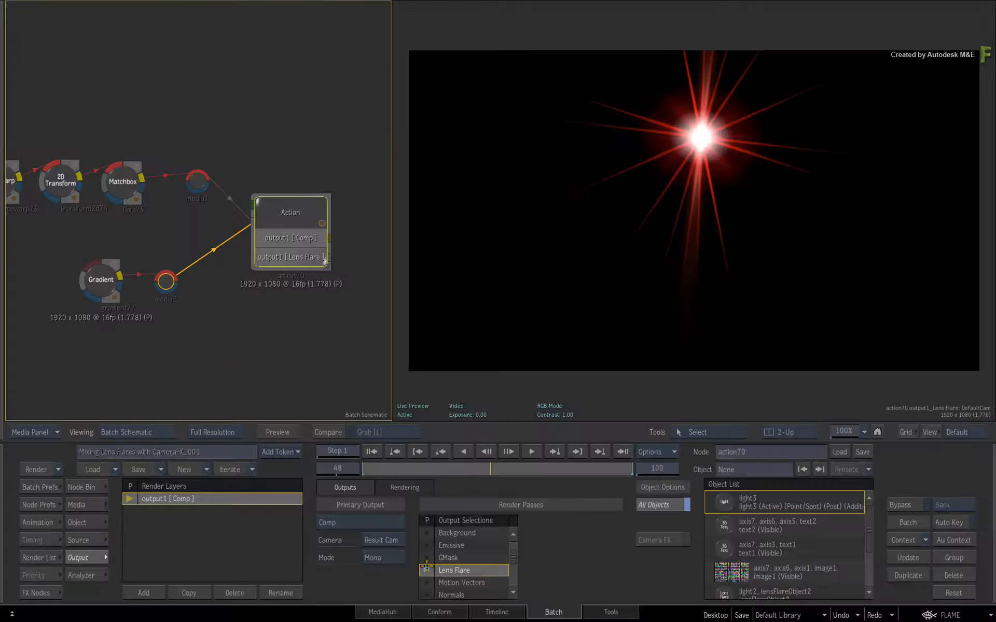
pyautogui.press('Escape')
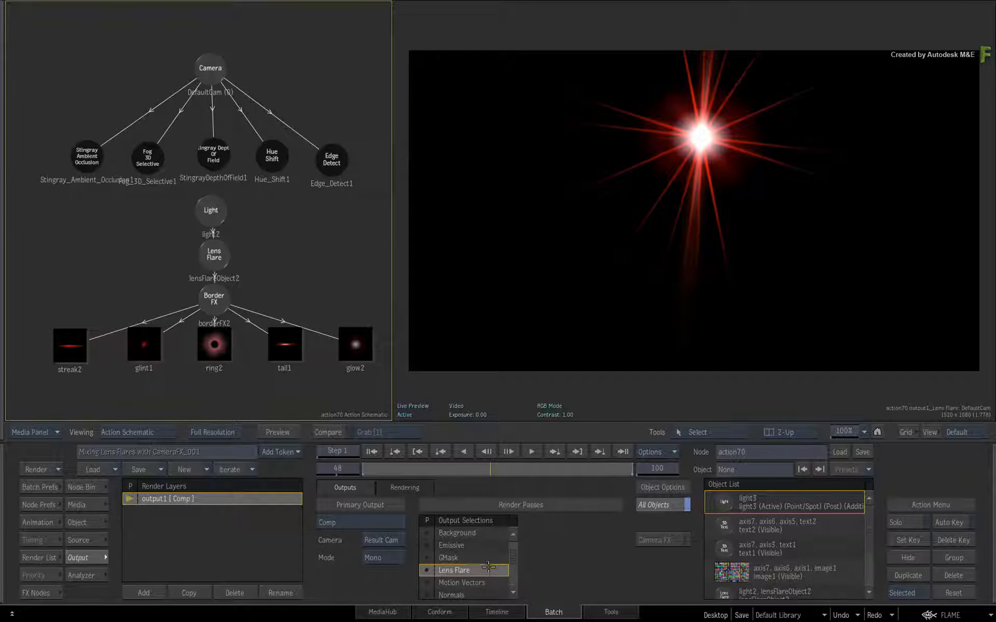
# Step: Switch the result view from the Lens Flare pass back to the primary Comp pass
pyautogui.click(554, 383)
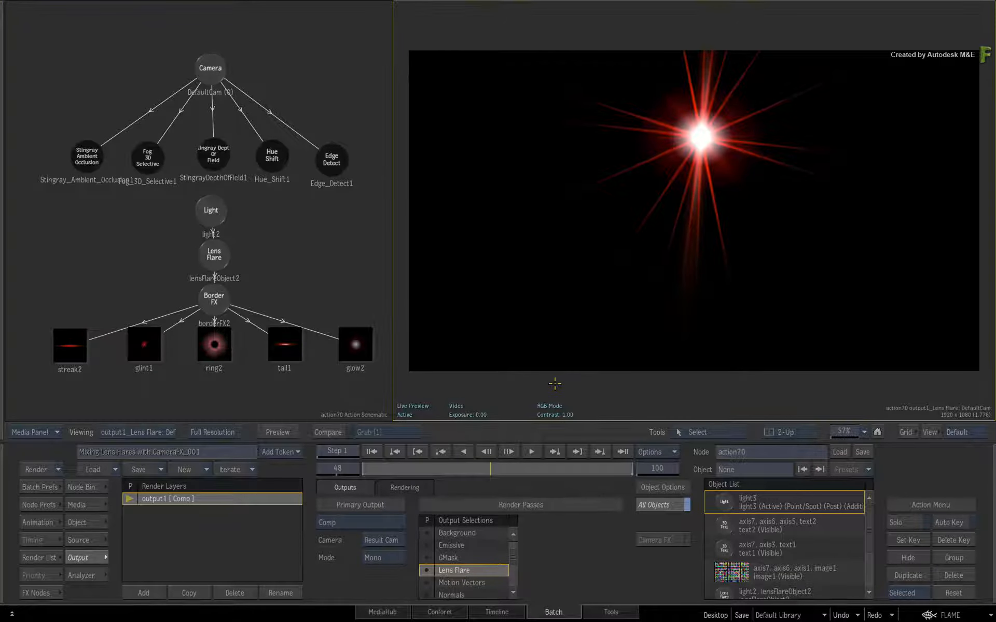
pyautogui.moveTo(515, 557); pyautogui.dragTo(512, 539)
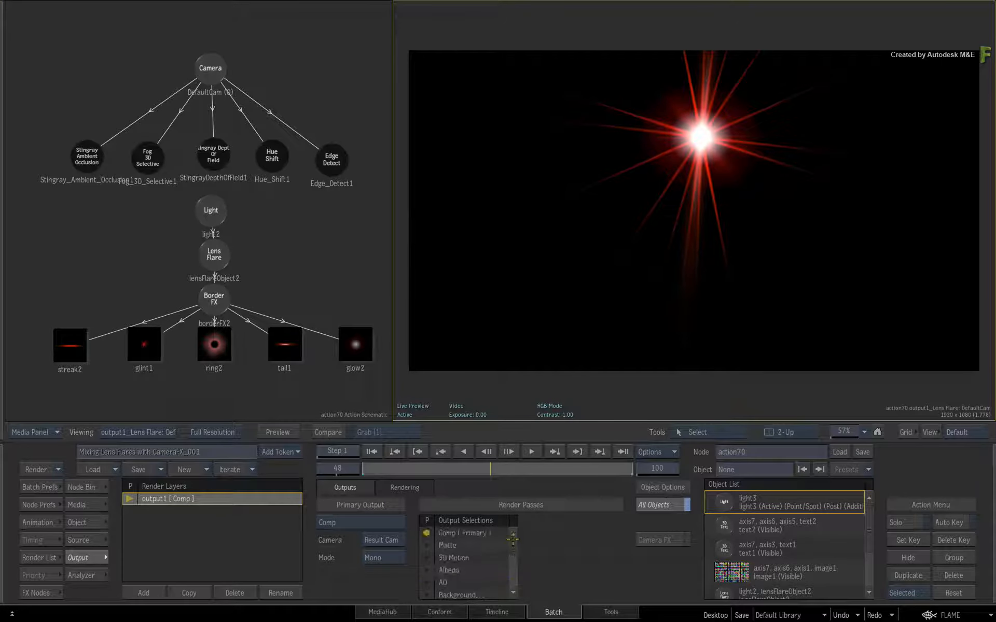
pyautogui.click(474, 533)
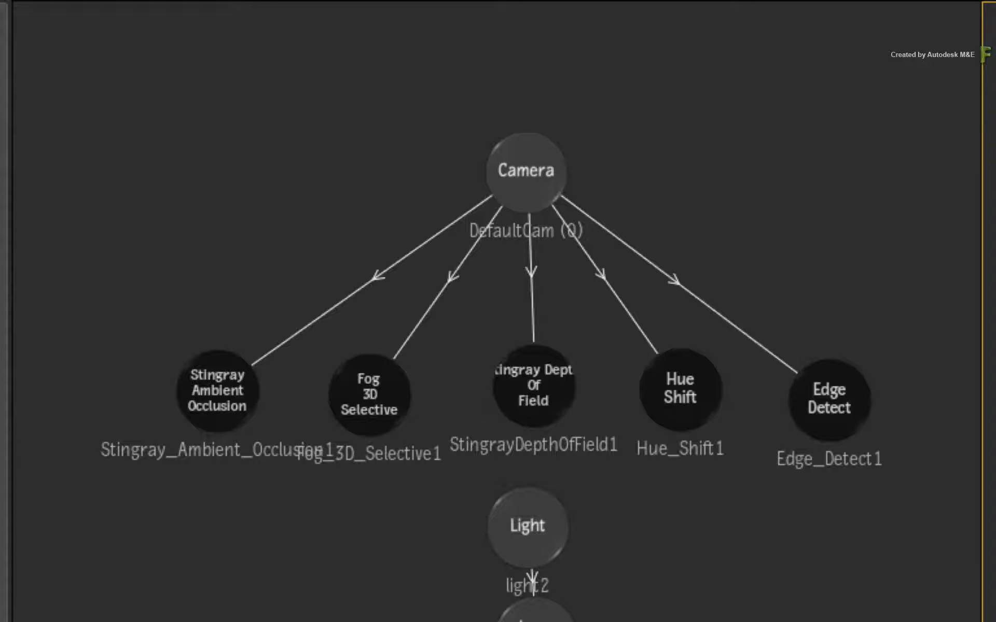
# Step: Add the Action Lens Flare Matchbox shader as a Camera FX on DefaultCam and place its node beside the camera
pyautogui.click(521, 200)
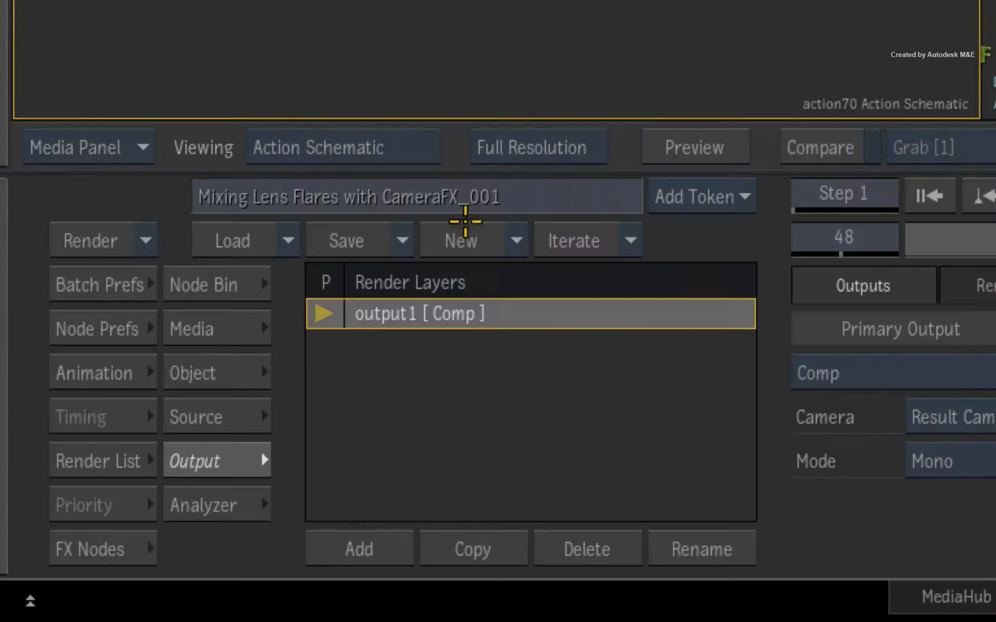
pyautogui.click(245, 284)
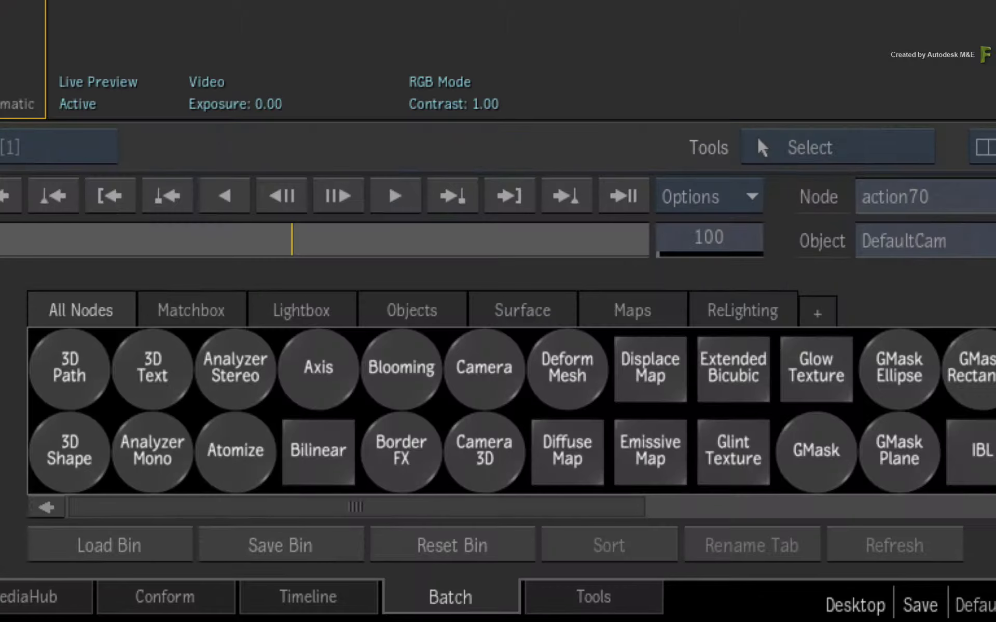
pyautogui.click(148, 310)
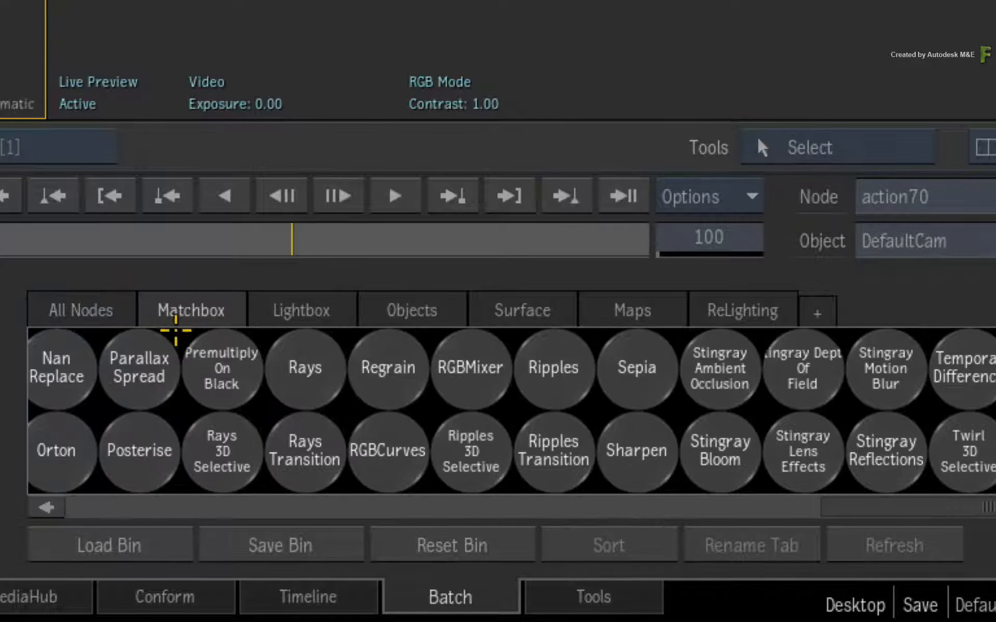
pyautogui.click(868, 503)
pyautogui.moveTo(867, 503); pyautogui.dragTo(77, 509)
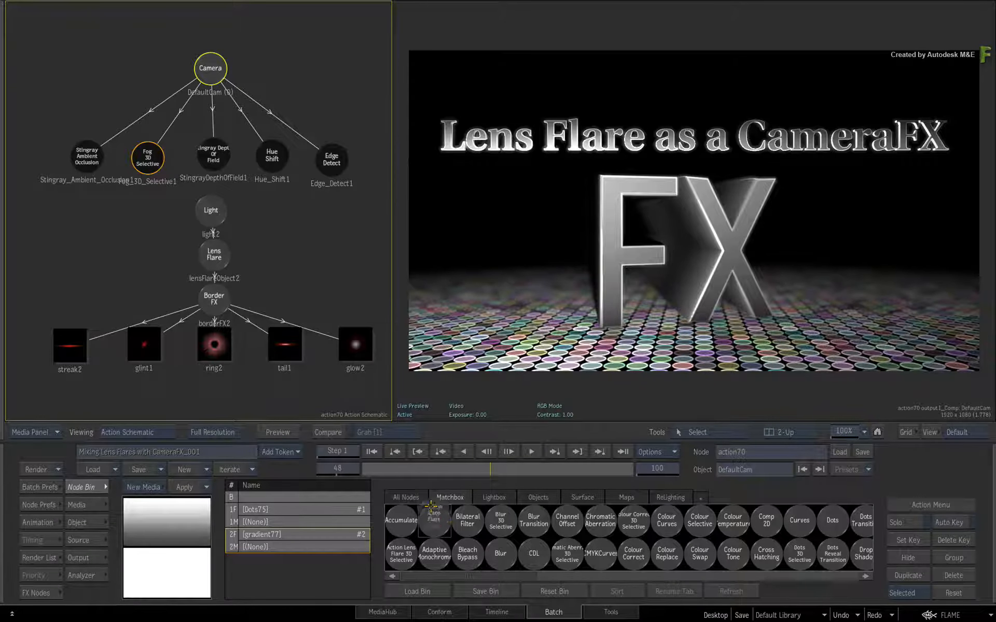
pyautogui.moveTo(183, 372); pyautogui.dragTo(0, 0)
pyautogui.moveTo(303, 95); pyautogui.dragTo(323, 73)
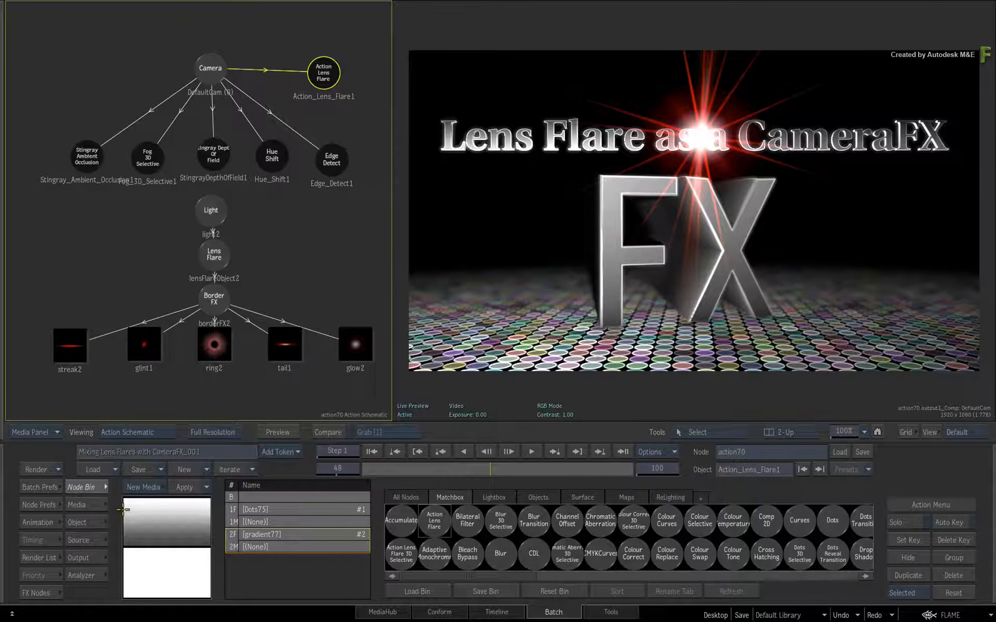
# Step: Review the Camera FX order in the Priority Editor and move Action_Lens_Flare1 directly below StingrayDepthOfField1
pyautogui.click(85, 524)
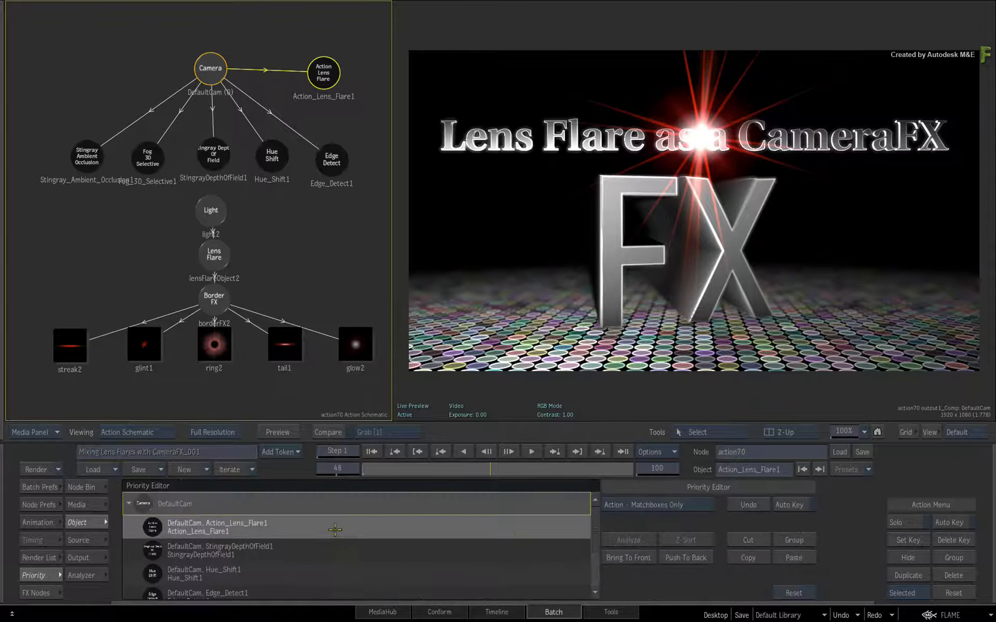
pyautogui.scroll(-3, 620, 469)
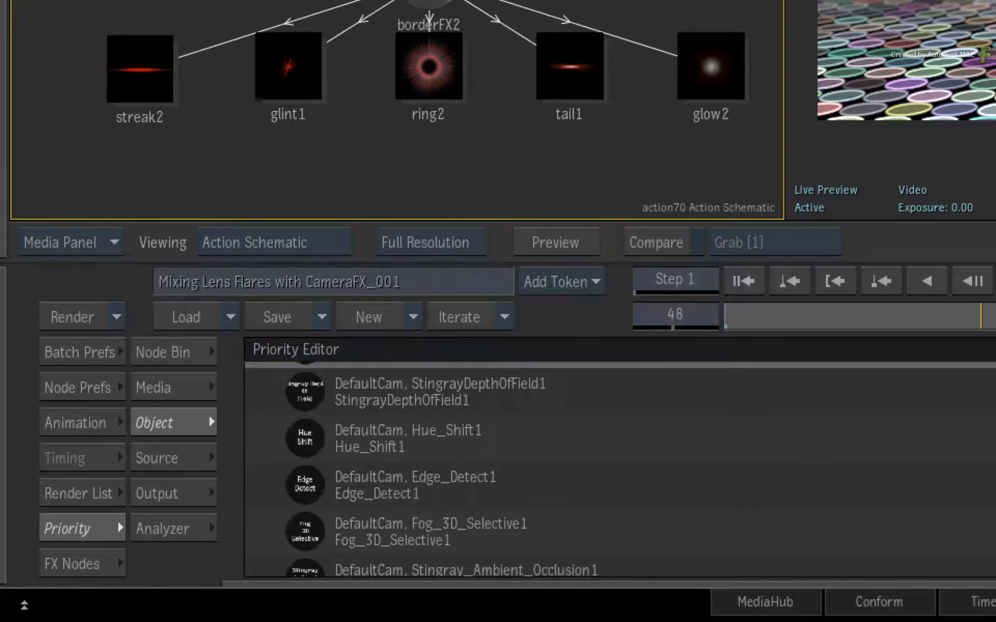
pyautogui.scroll(3, 620, 470)
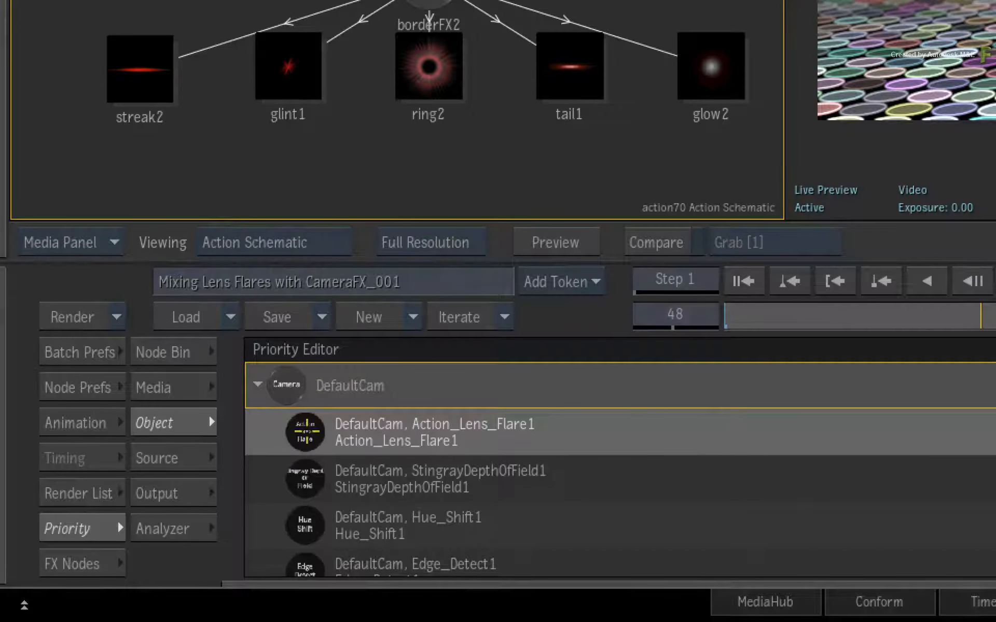
pyautogui.moveTo(317, 445)
pyautogui.mouseDown()
pyautogui.moveTo(322, 548)
pyautogui.moveTo(318, 394)
pyautogui.moveTo(334, 433)
pyautogui.mouseUp()
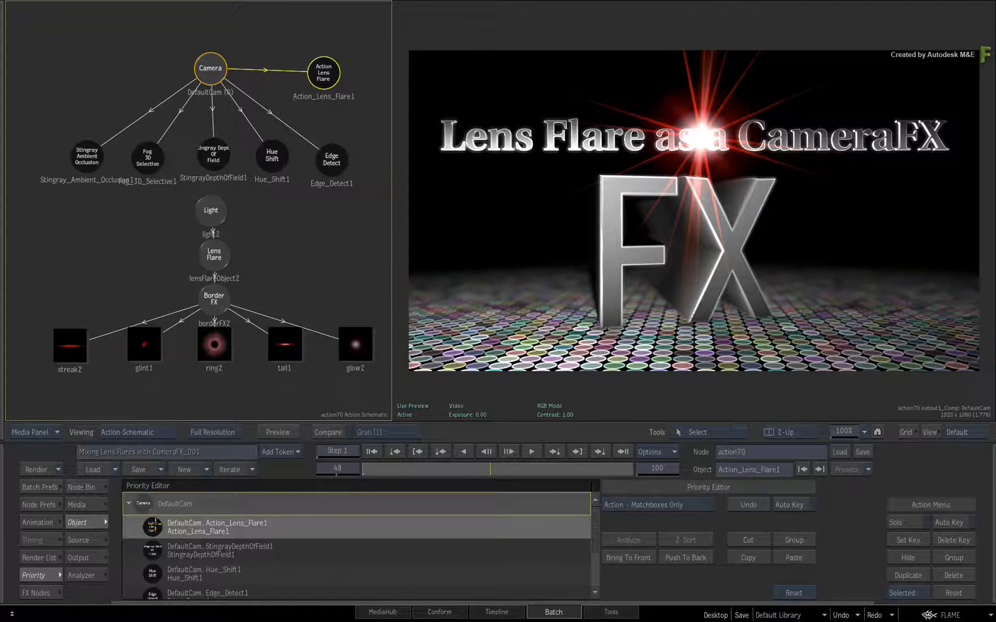
pyautogui.moveTo(152, 527); pyautogui.dragTo(152, 560)
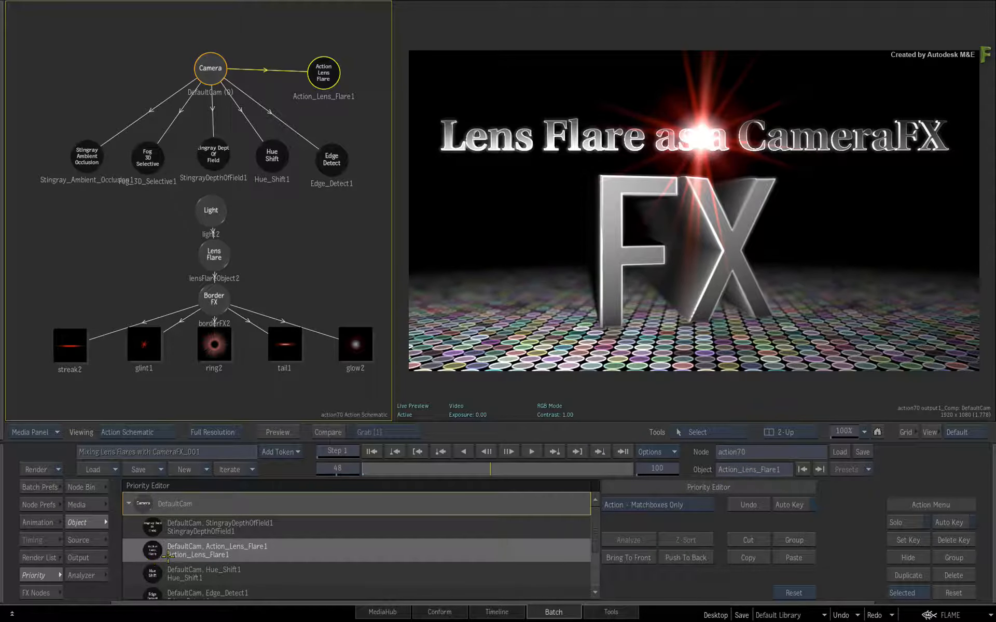
# Step: Examine the Action_Lens_Flare1 controls and the Z position of light2, the parent of the lens flare
pyautogui.doubleClick(174, 554)
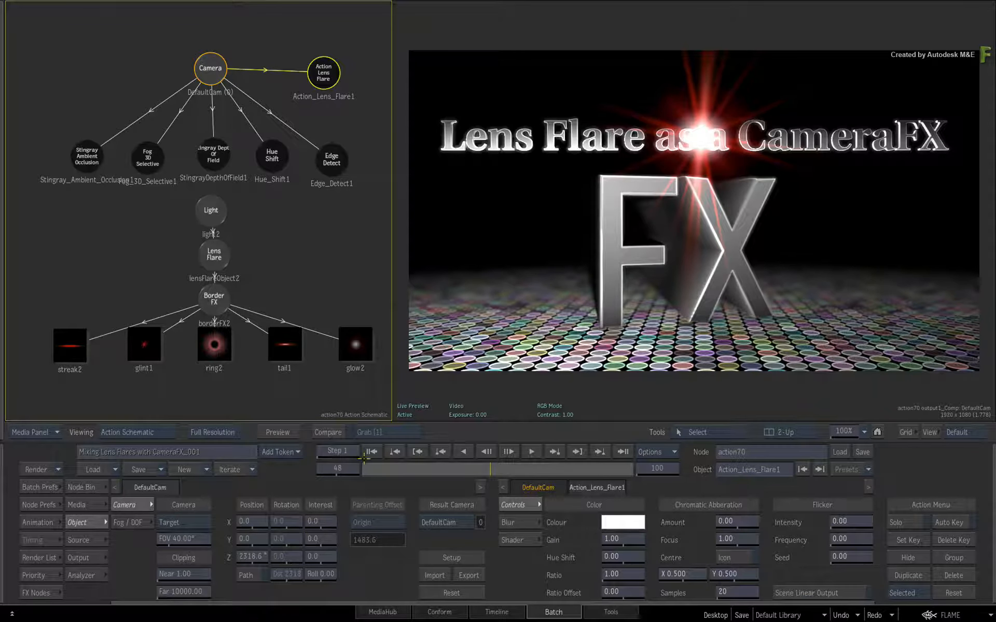
pyautogui.click(212, 211)
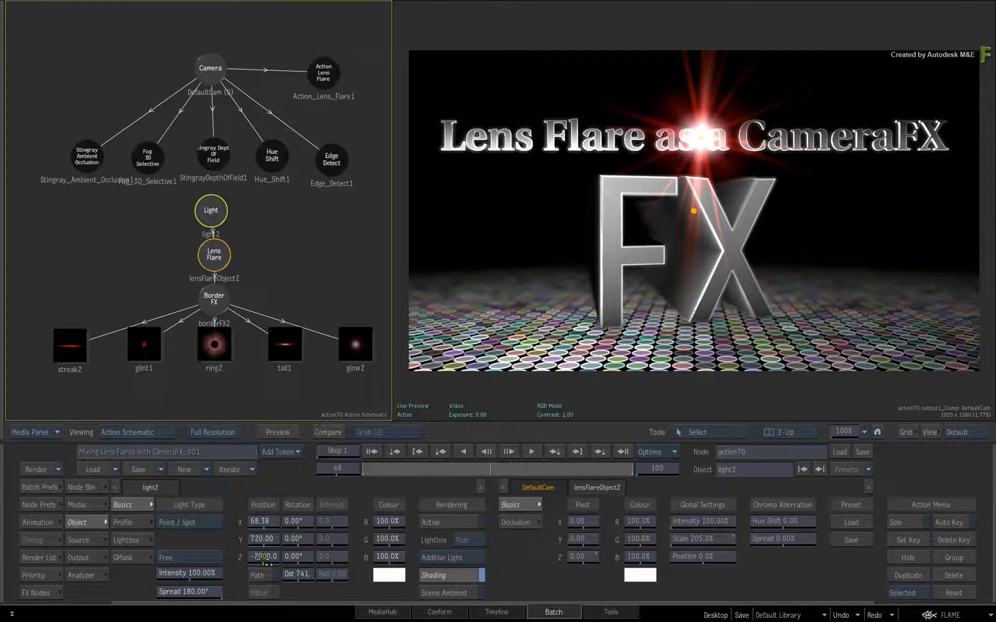
pyautogui.moveTo(264, 559); pyautogui.dragTo(248, 556)
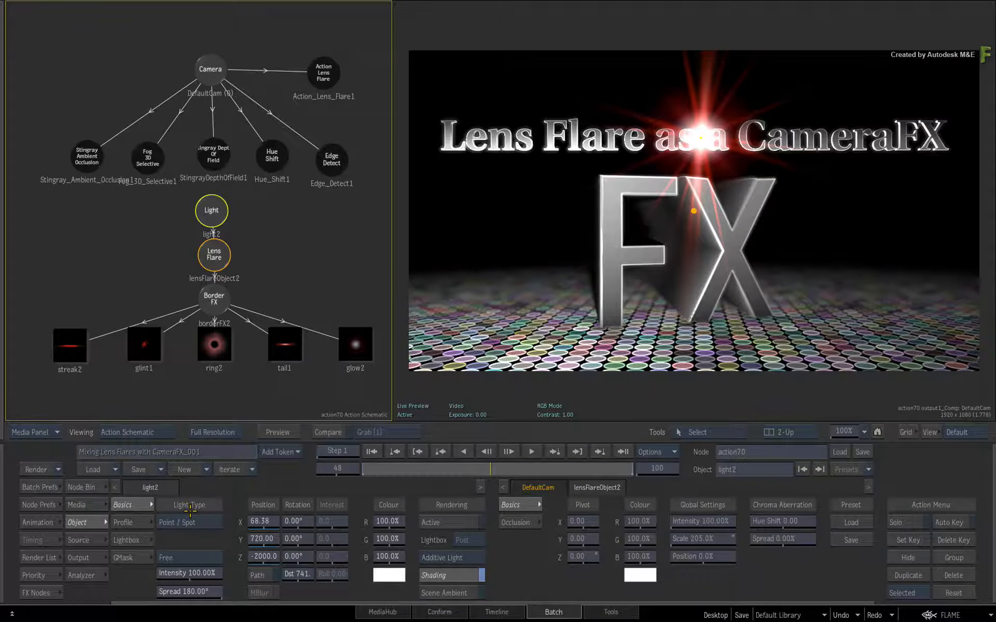
# Step: Move Action_Lens_Flare1 back above StingrayDepthOfField1 in the camera's Priority Editor
pyautogui.moveTo(429, 621)
pyautogui.click(210, 69)
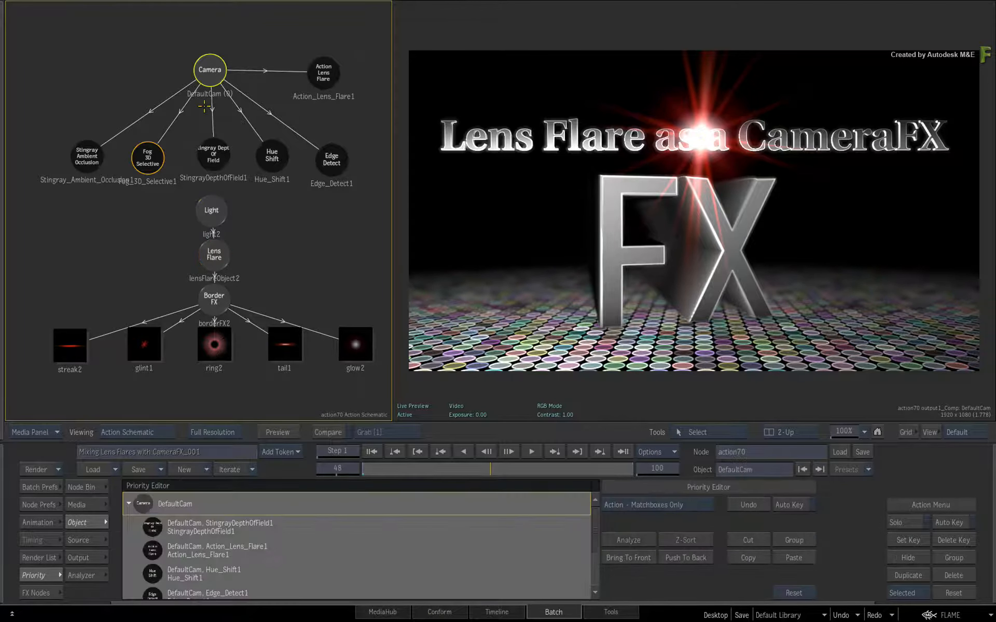
pyautogui.moveTo(155, 551); pyautogui.dragTo(154, 523)
# Step: Delete the Action Lens Flare node from the camera and enable Action Lens Flare / Rays for the Comp pass
pyautogui.moveTo(243, 620)
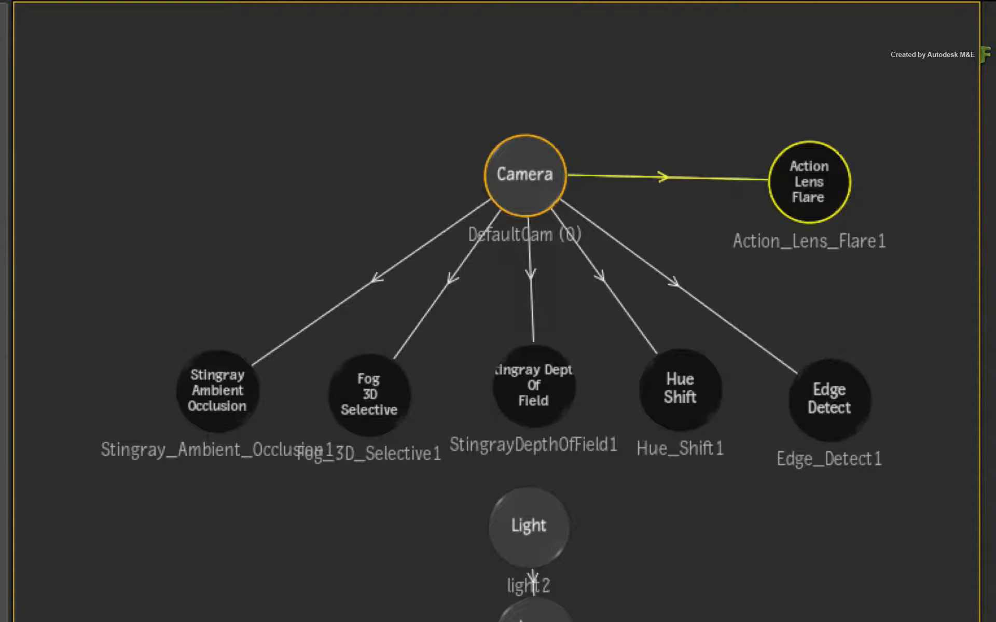
pyautogui.moveTo(810, 187); pyautogui.dragTo(680, 621)
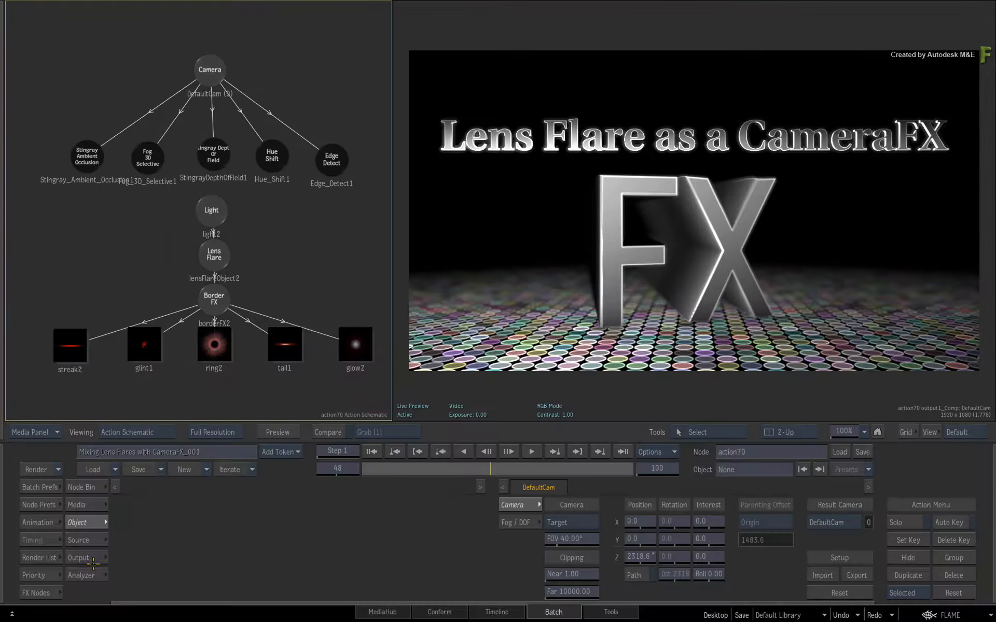
pyautogui.click(88, 557)
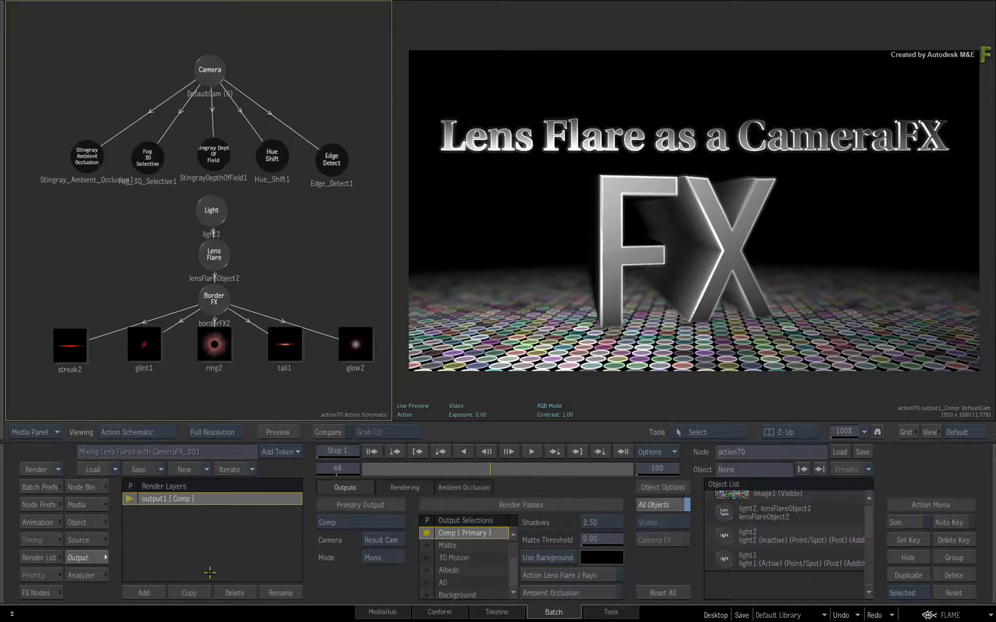
pyautogui.click(596, 575)
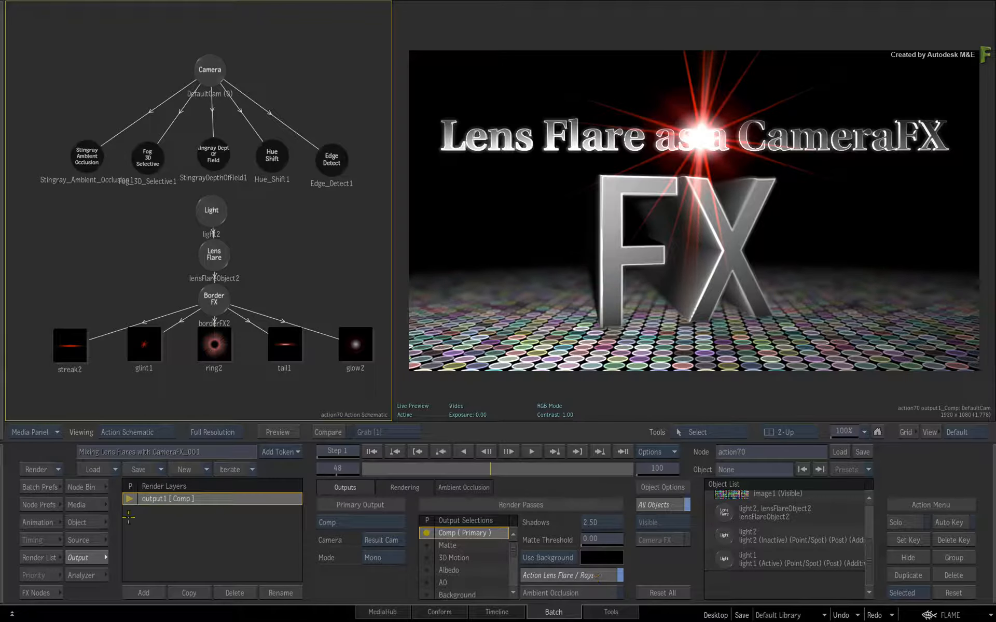
# Step: Bring back the node bin and scrub the timeline to review the lens flare moving across the title
pyautogui.click(89, 487)
pyautogui.moveTo(413, 467); pyautogui.dragTo(535, 433)
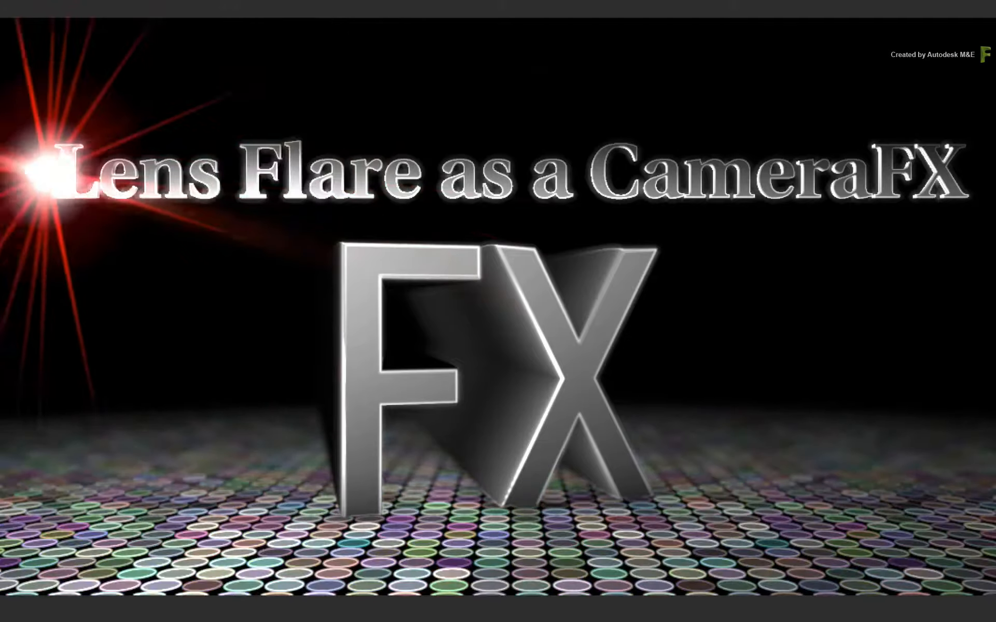